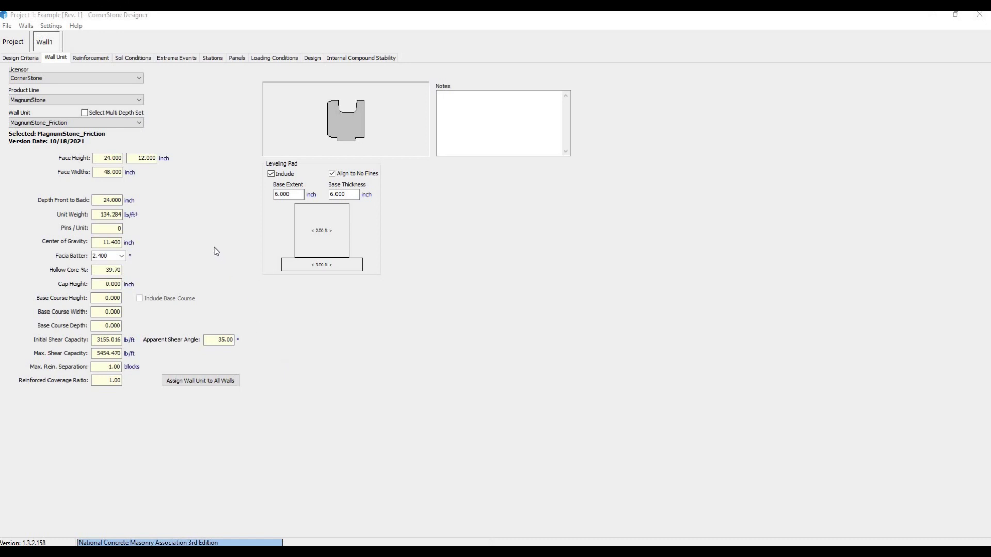
- Review the Reinforcement and Soil Conditions settings, then show the wall's Stations table
click(97, 58)
click(148, 58)
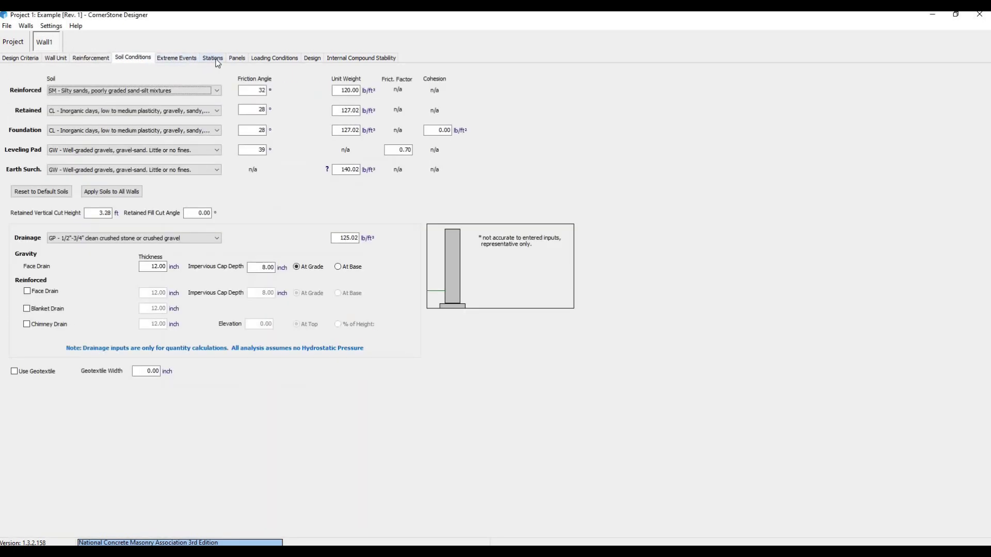
click(213, 58)
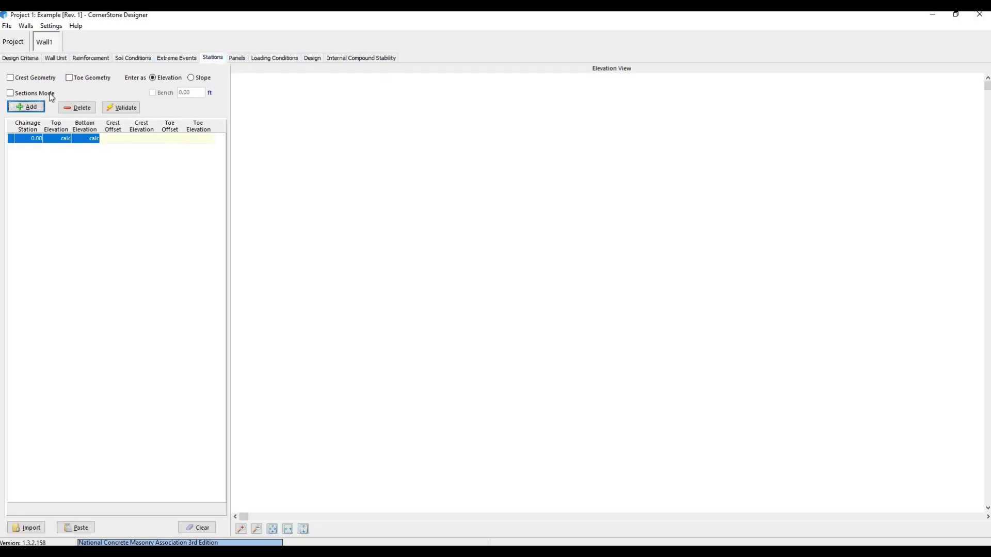
- Switch to sections mode and add a 14 ft exposed-height section, then review its panels
click(31, 93)
click(27, 107)
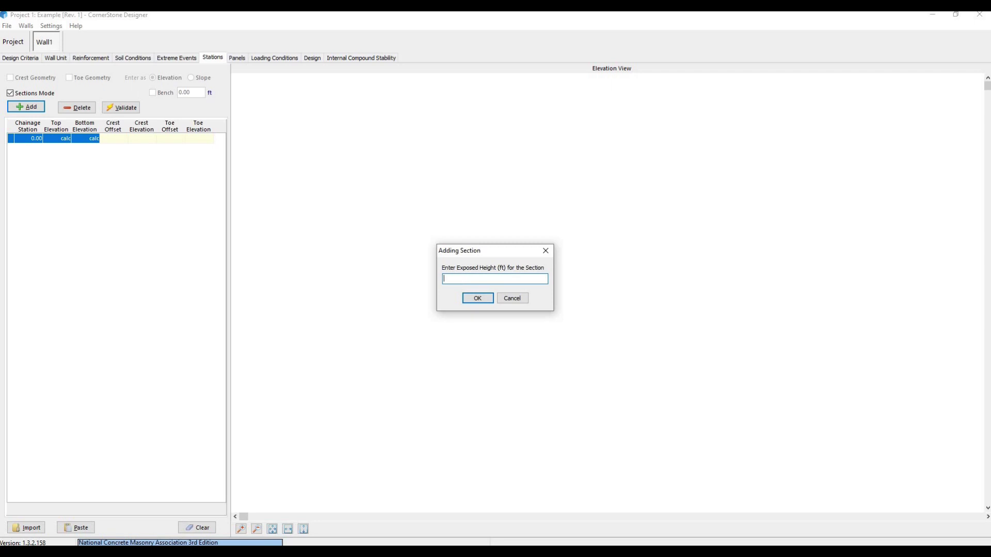
click(475, 299)
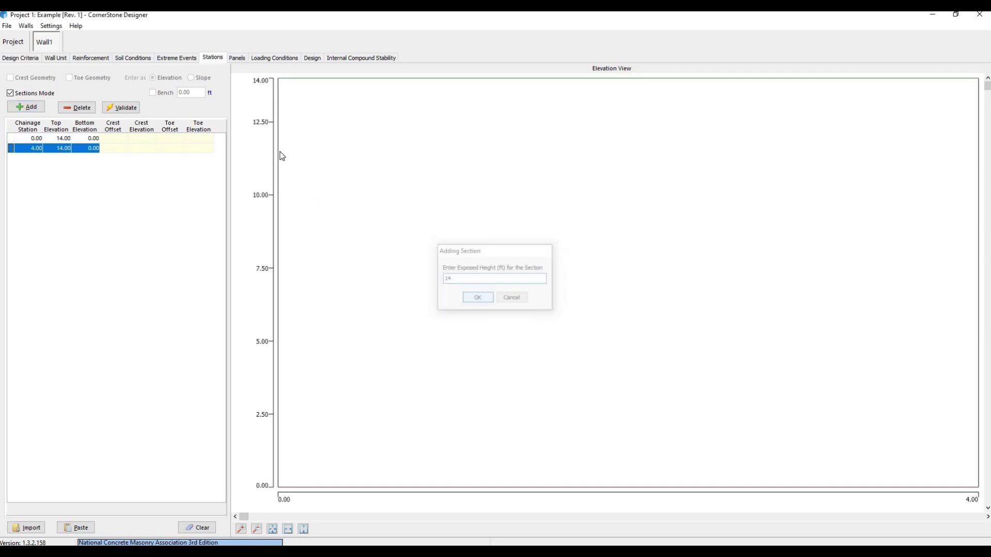
click(237, 58)
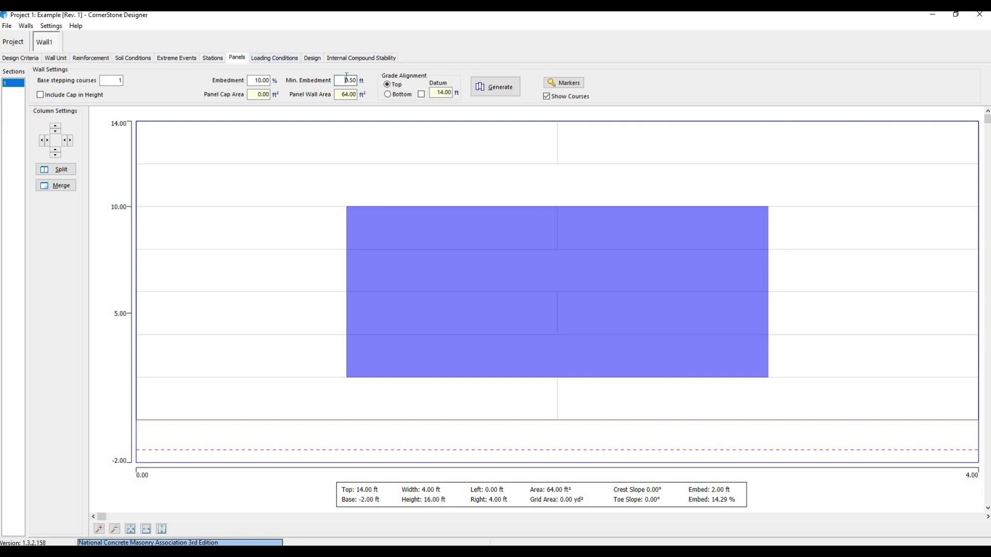
click(274, 58)
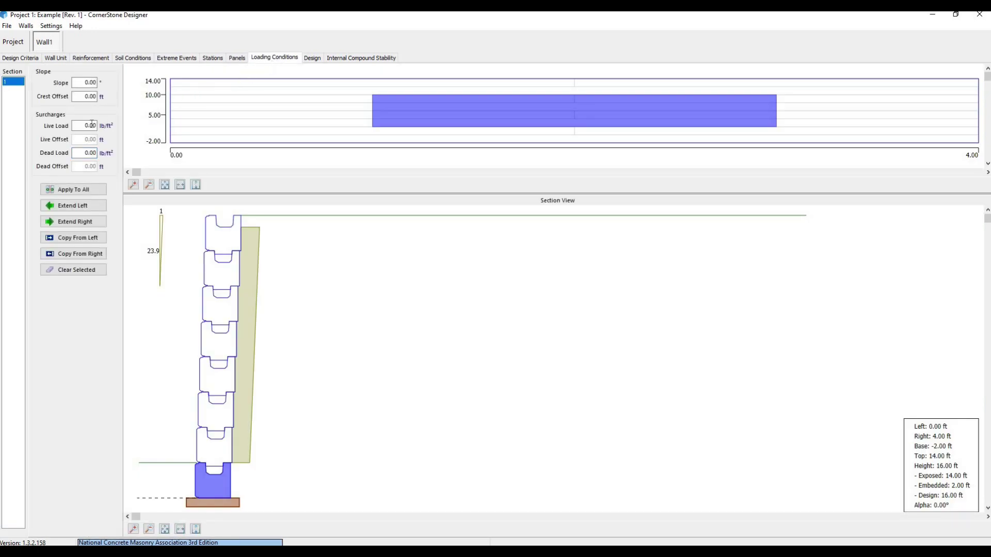
- Enter an 18.4° backslope, 8 ft crest offset, and 250 lb/ft² live load offset 8 ft
double_click(88, 83)
key(Tab)
key(Tab)
key(Tab)
key(Tab)
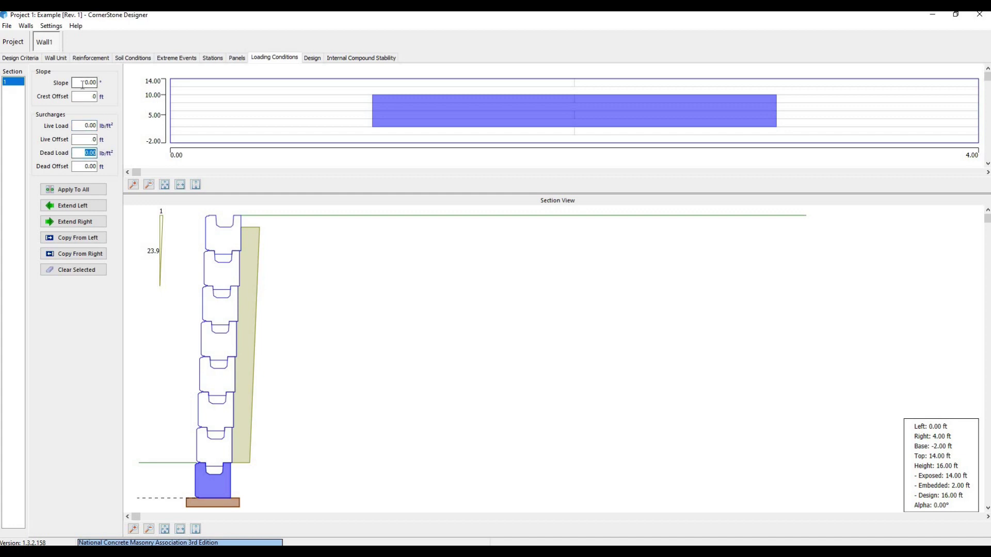
key(Tab)
key(Tab)
text(18.4)
key(Tab)
text(8)
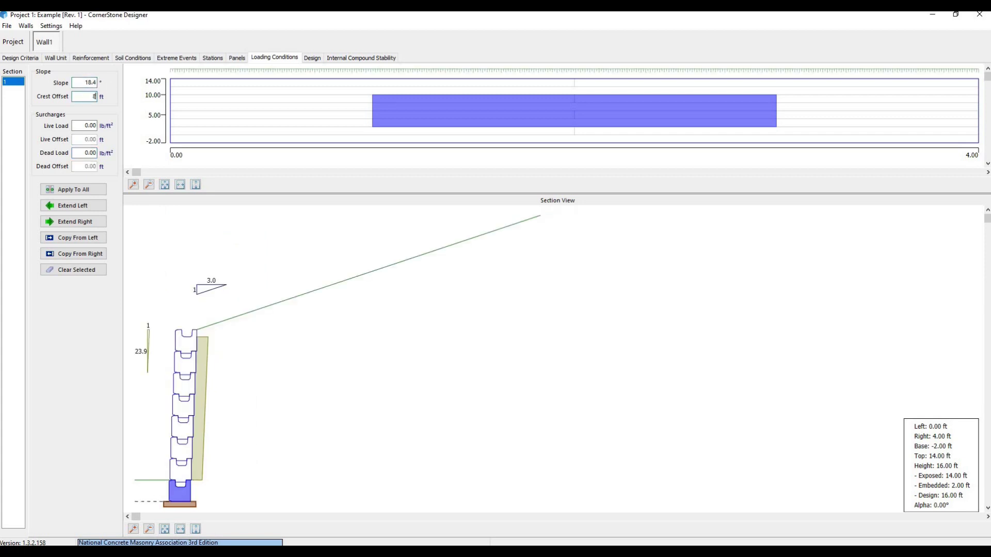
key(Tab)
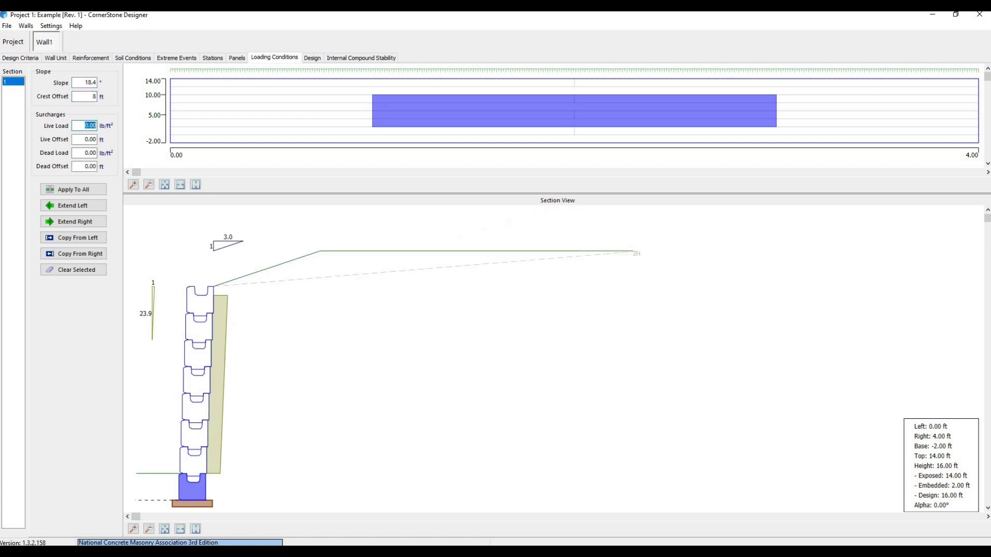
text(250)
key(Tab)
text(8)
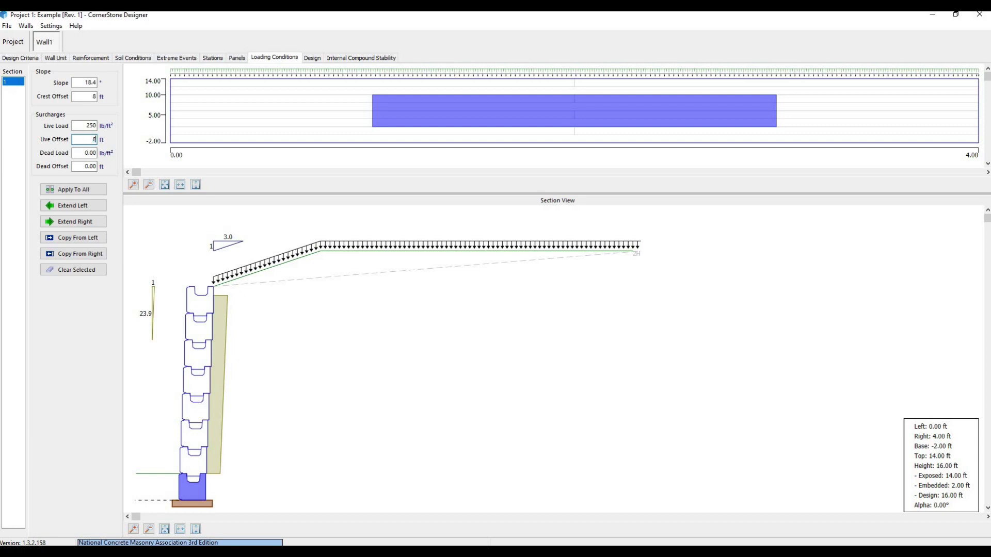
key(Tab)
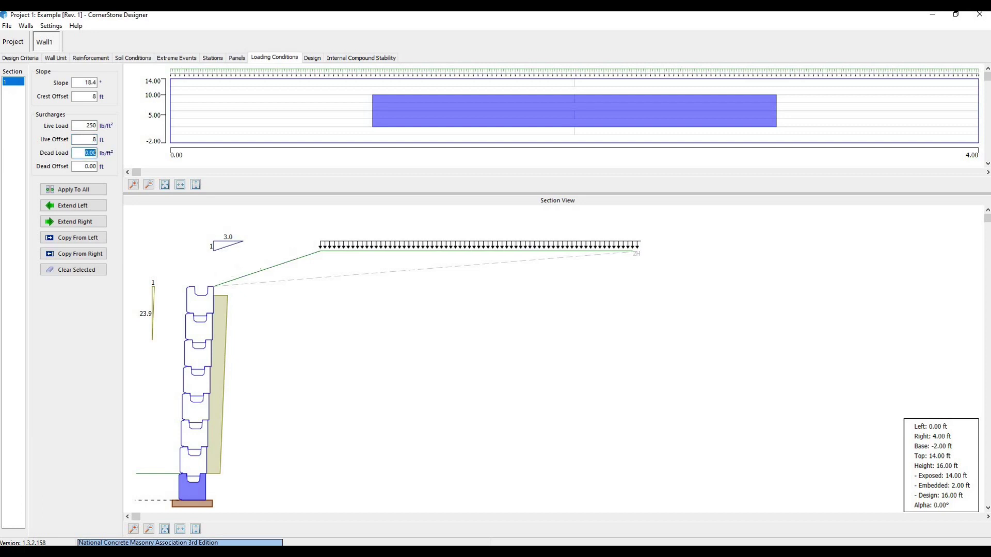
- Try a 500 lb/ft² dead load, then set the dead load back to 0
text(5)
key(Tab)
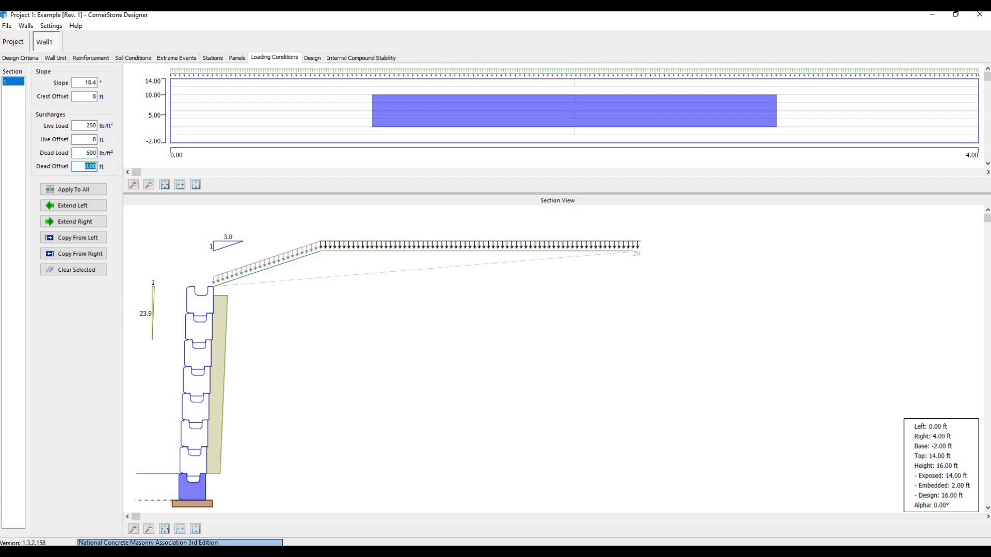
key(shift+Tab)
text(0)
key(Tab)
- Generate a geogrid layout, apply a 0.50 grid group increment, and force uniform grid length
click(313, 58)
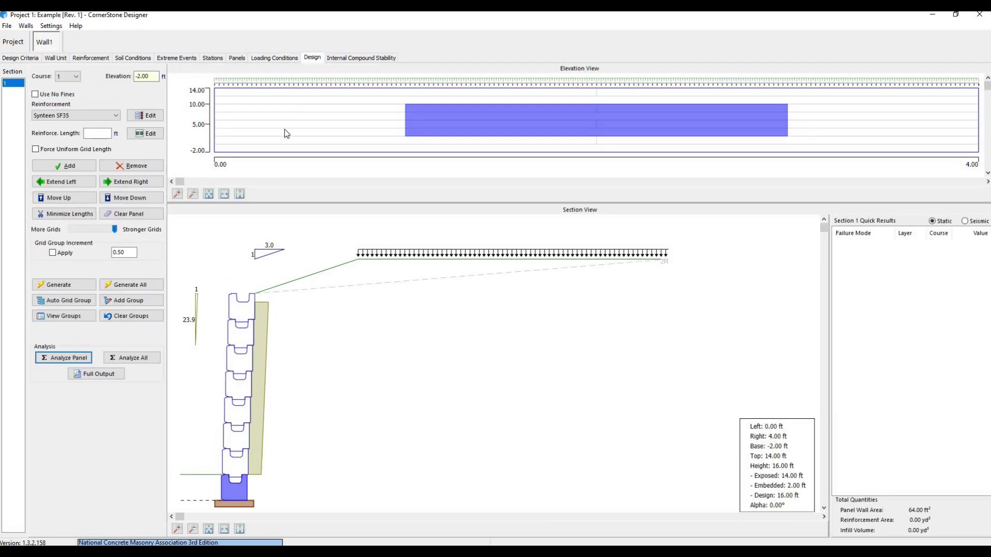
click(69, 285)
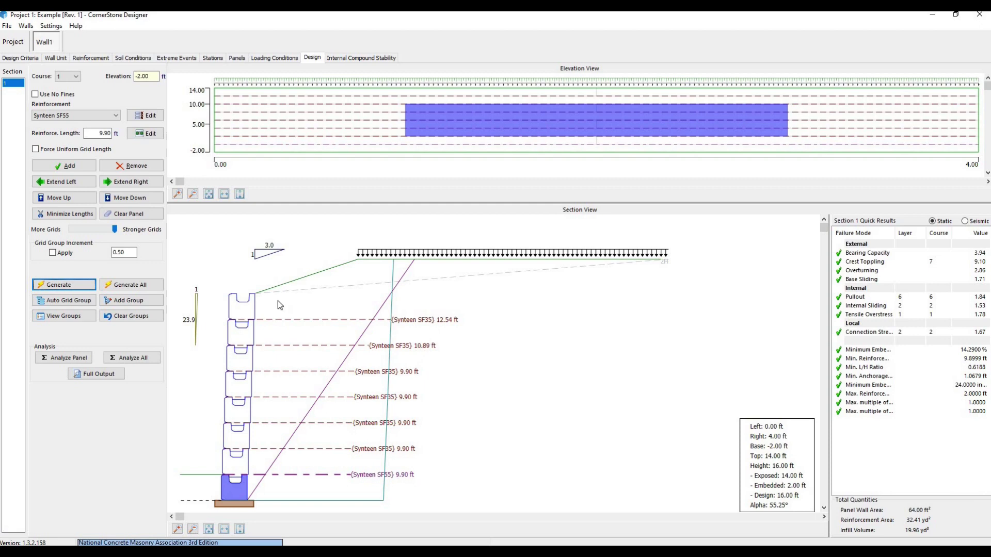
click(62, 255)
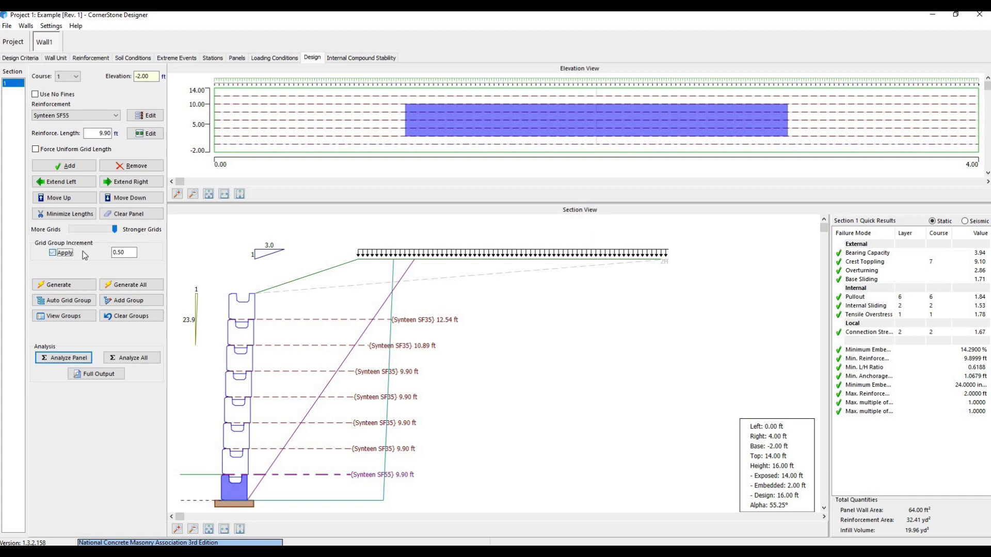
drag(127, 253, 110, 253)
click(114, 253)
click(35, 149)
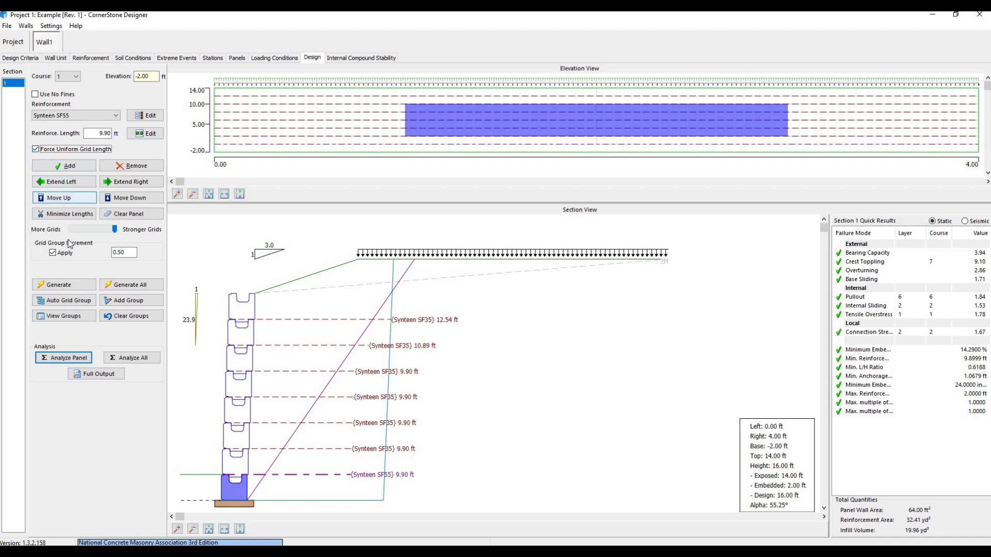
click(60, 285)
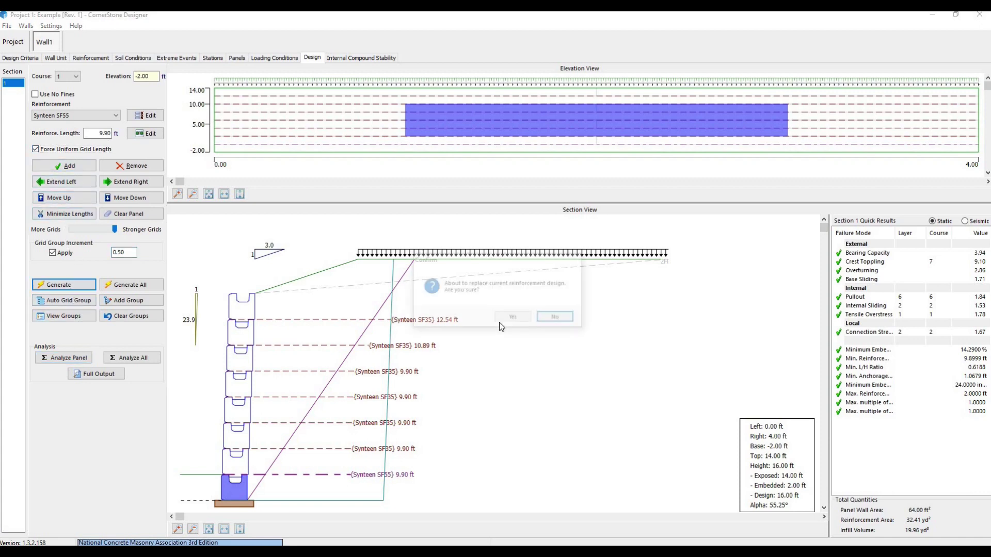
click(511, 319)
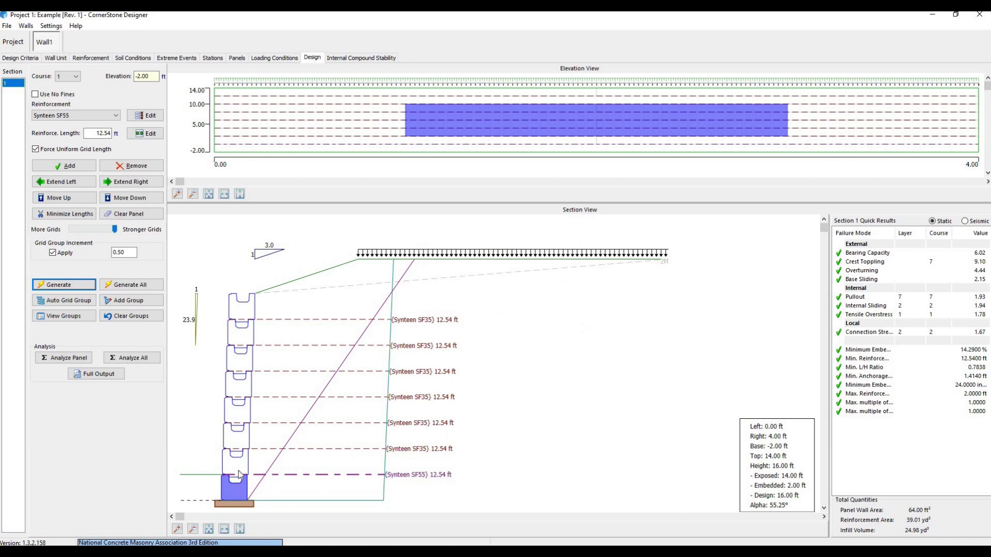
right_click(236, 491)
click(134, 184)
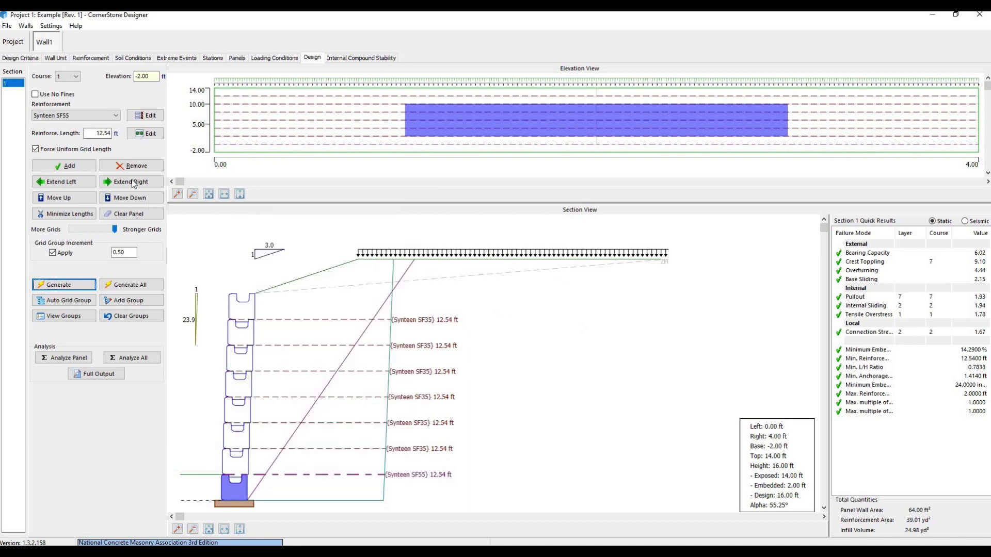
click(85, 116)
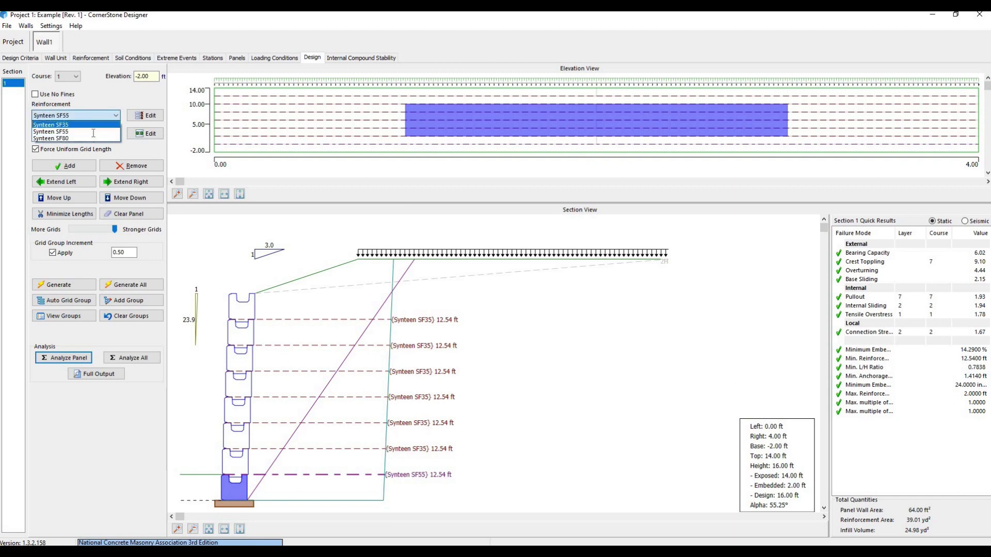
click(85, 124)
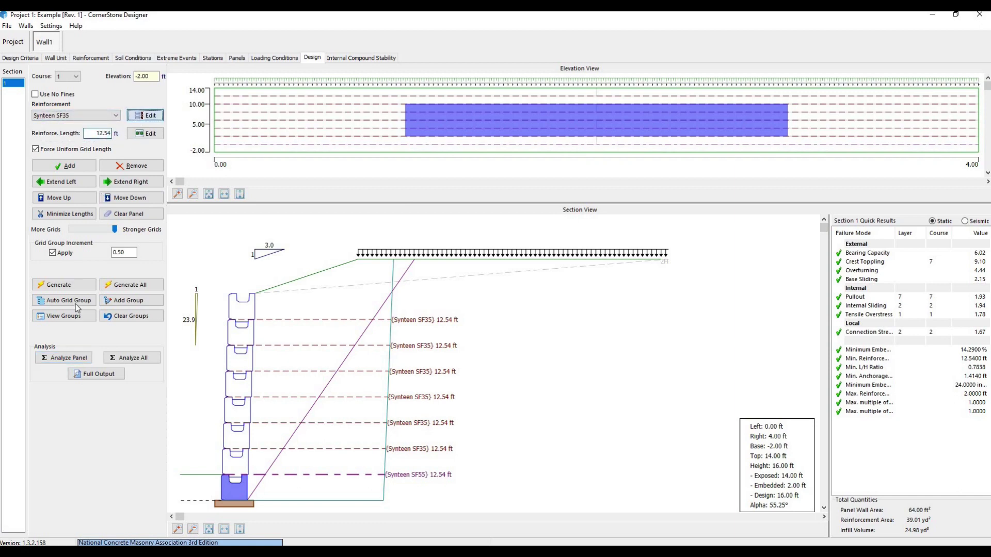
click(63, 358)
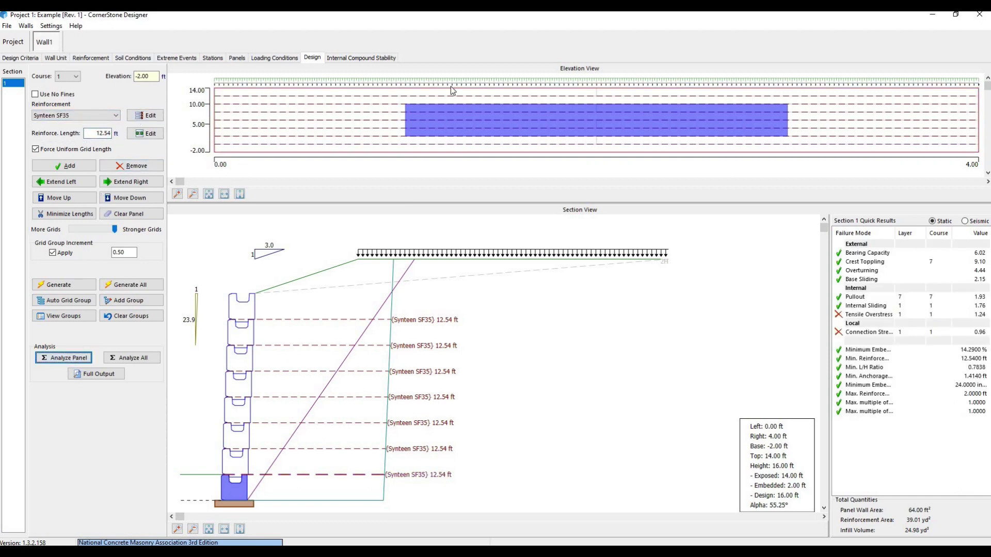
click(903, 332)
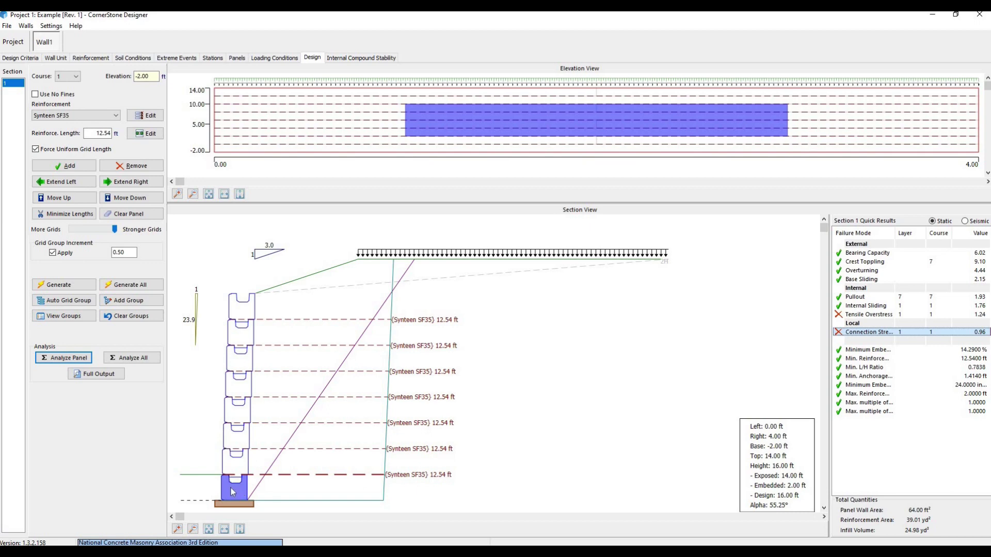
click(73, 116)
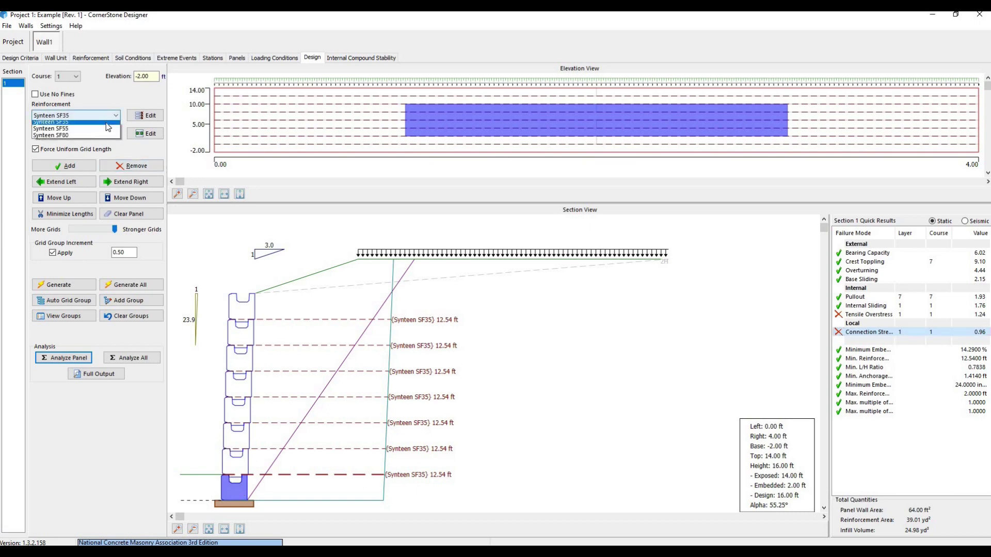
click(85, 359)
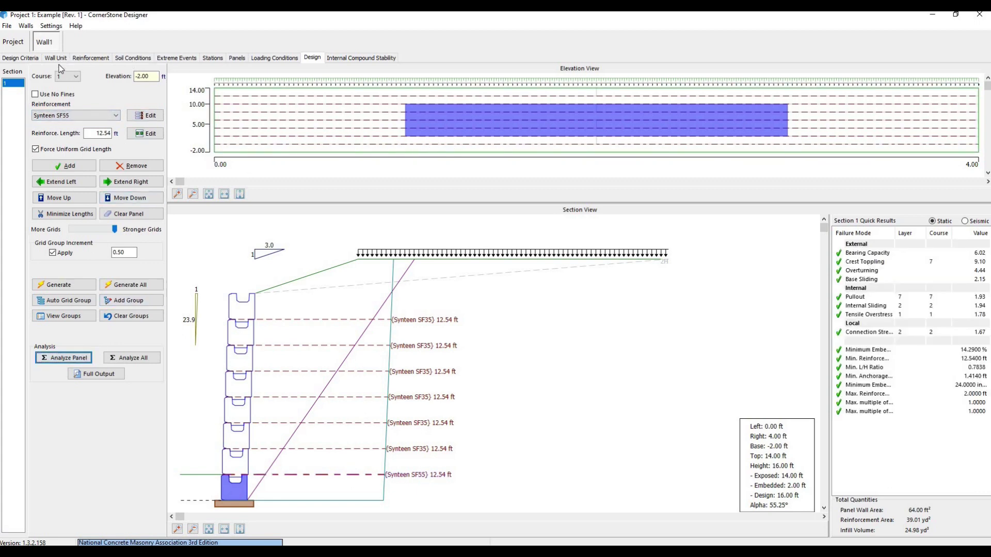
- Replace the geogrids with a generated no-fines zone and enable multi-depth wall unit sets
click(50, 96)
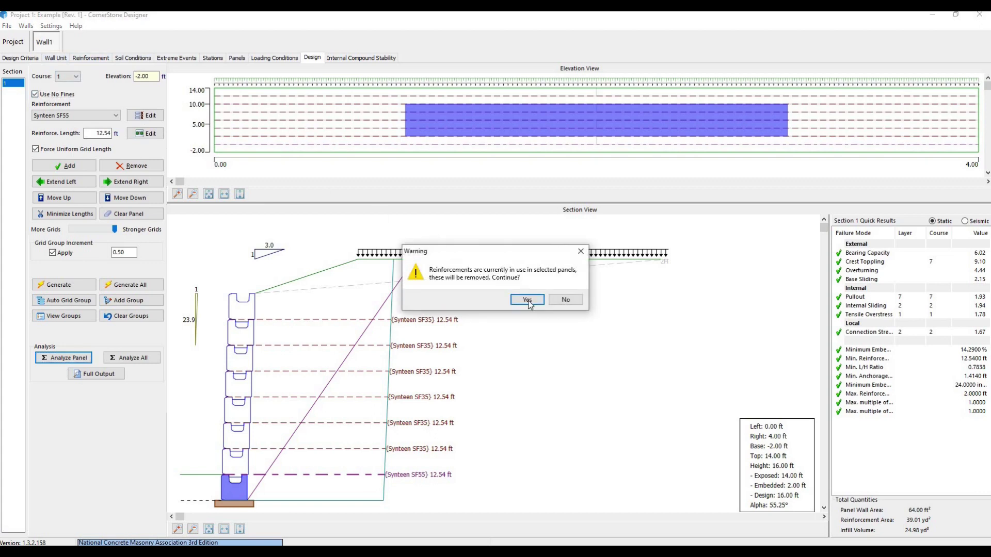
key(Return)
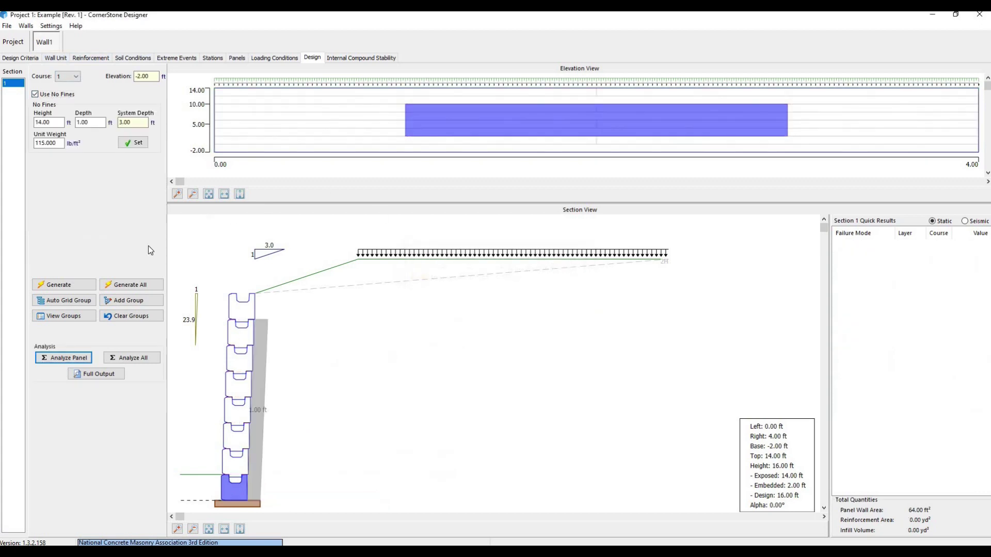
click(72, 286)
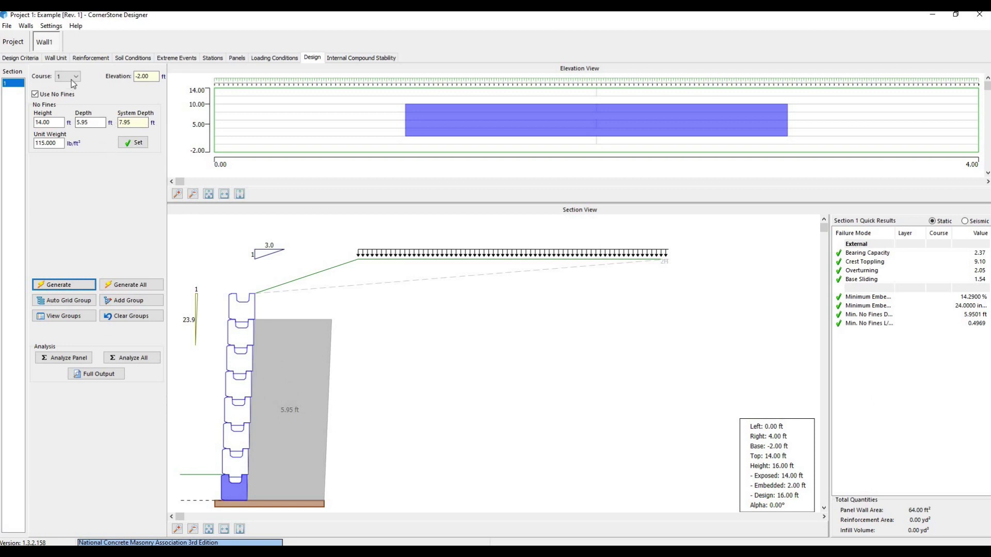
click(55, 58)
click(85, 112)
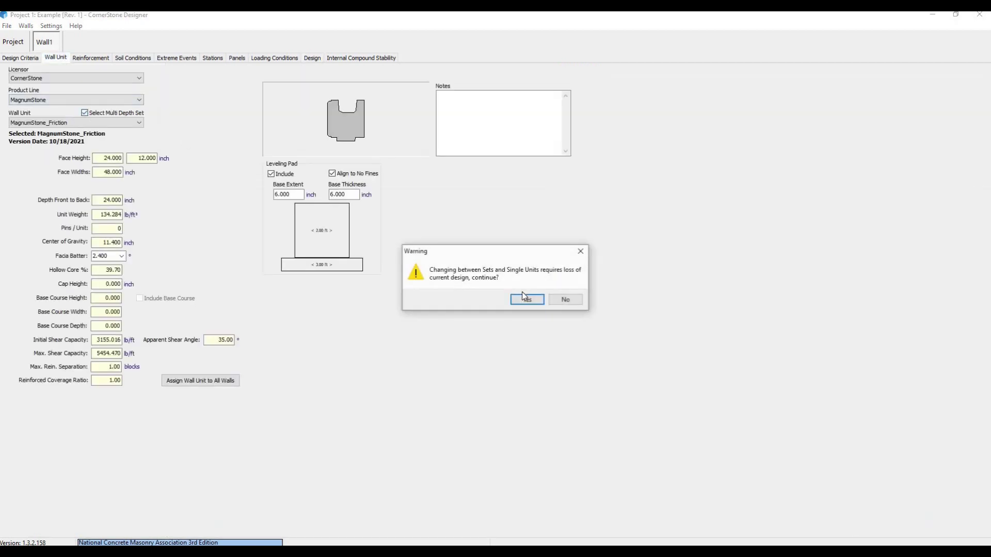
- Accept the warning and switch the wall unit set to Gravity with Extenders
key(Return)
click(91, 123)
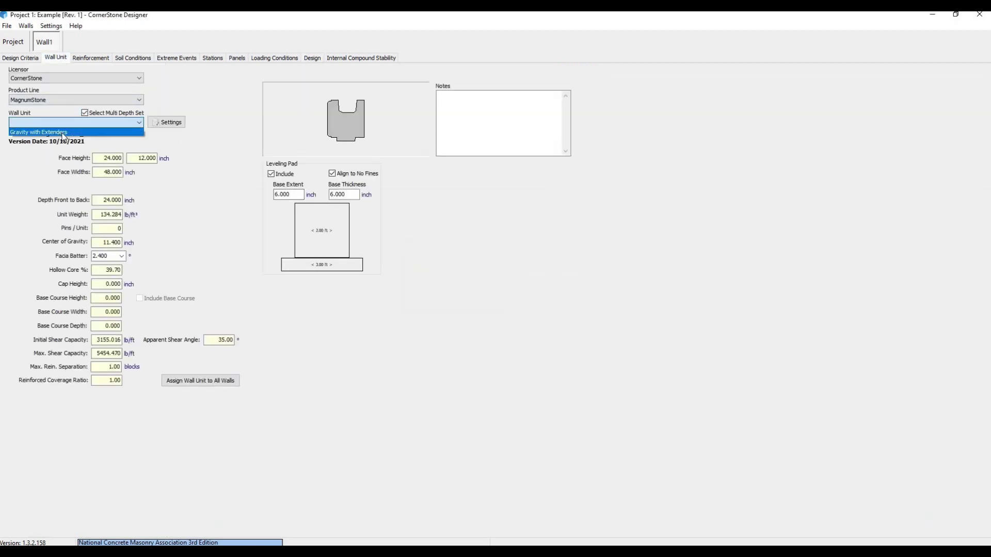
click(91, 131)
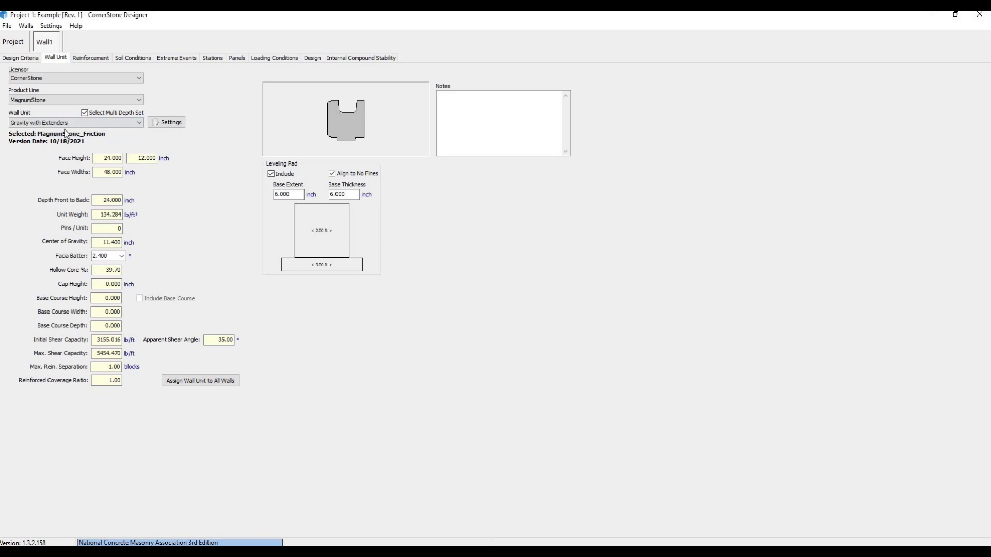
- Check the Panels and Loading Conditions pages, then generate the gravity extender design
click(237, 59)
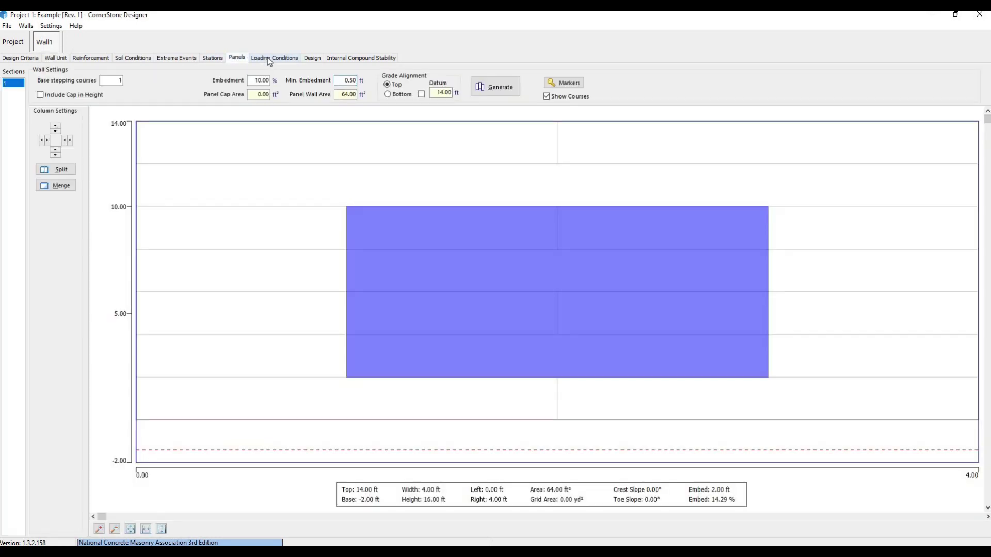
click(267, 57)
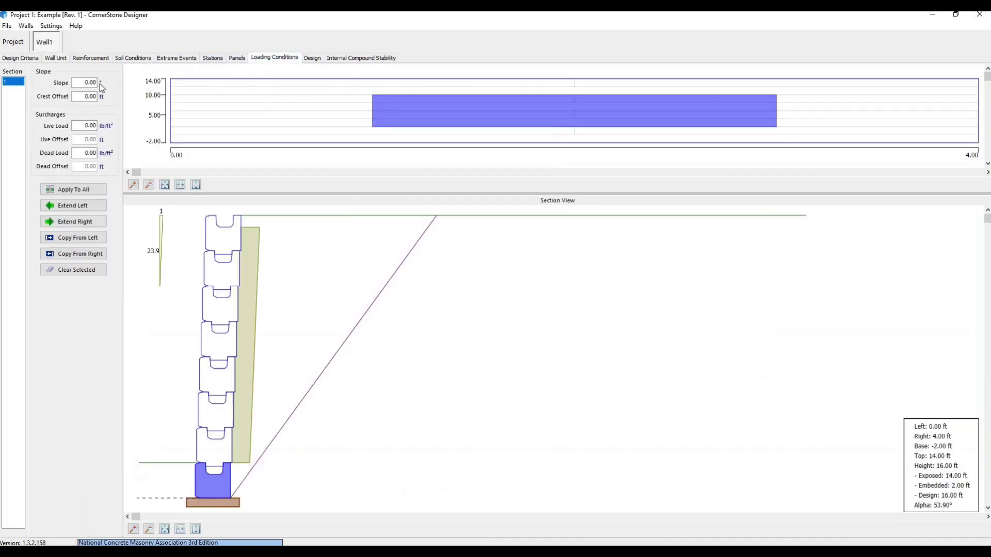
click(312, 57)
click(83, 285)
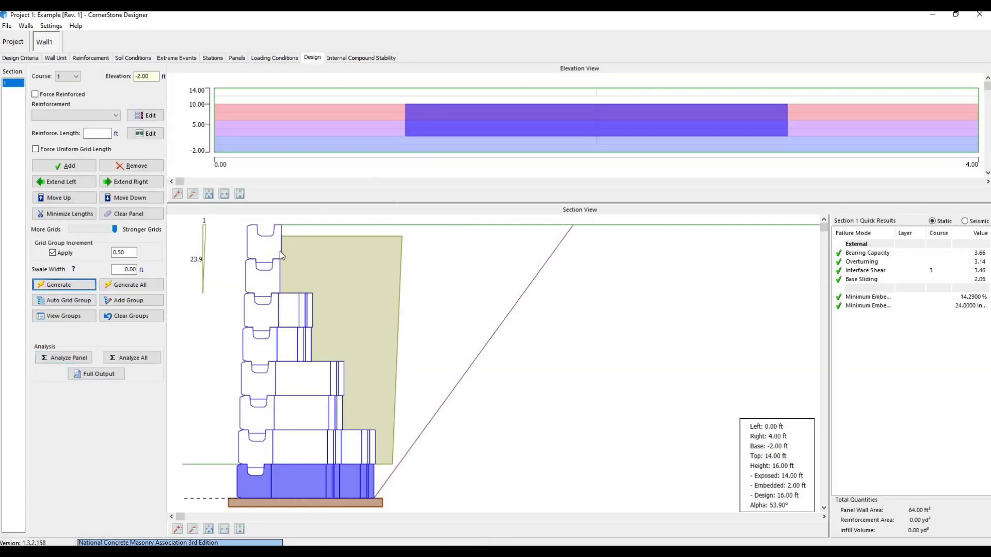
- Change course 5 to a longer-depth extender unit and reanalyse the panel
click(286, 321)
click(304, 381)
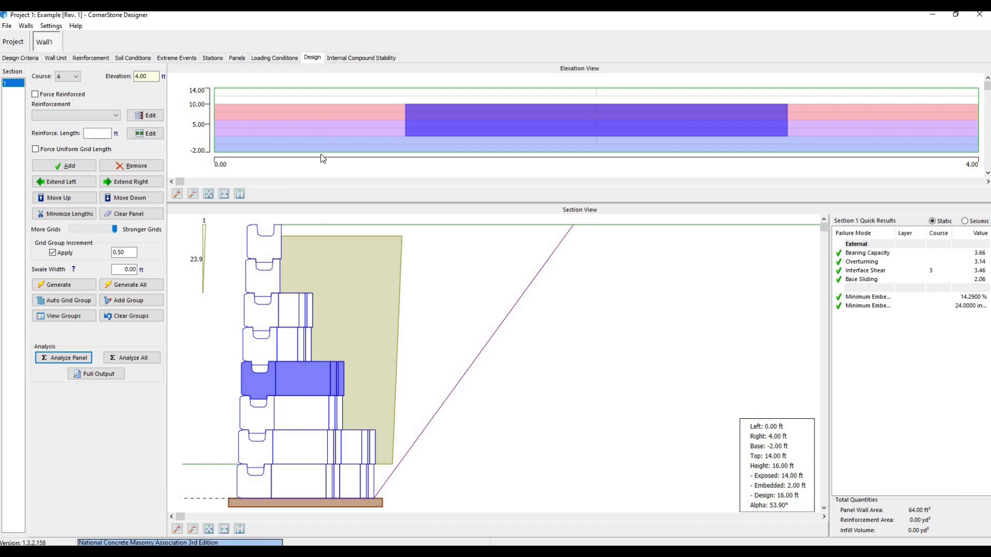
click(290, 349)
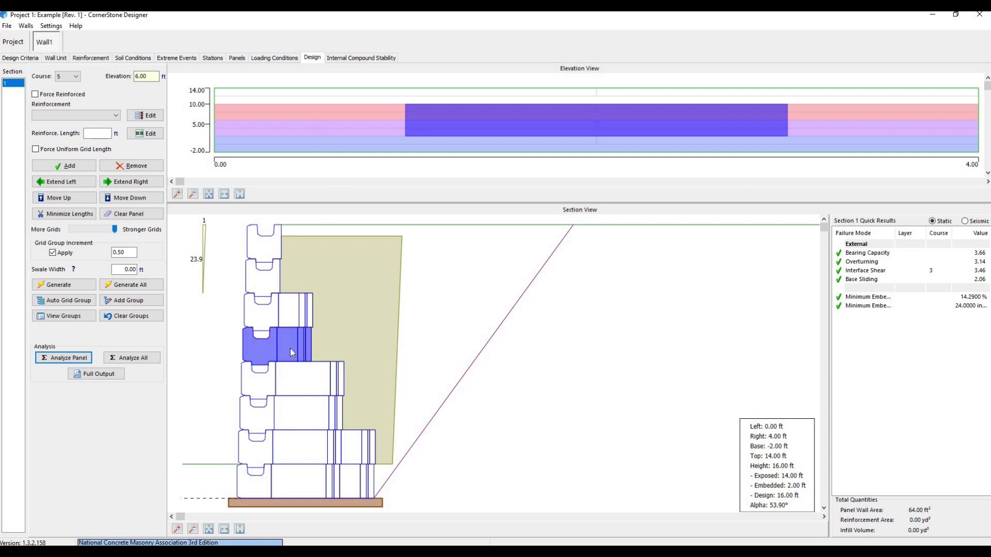
right_click(290, 349)
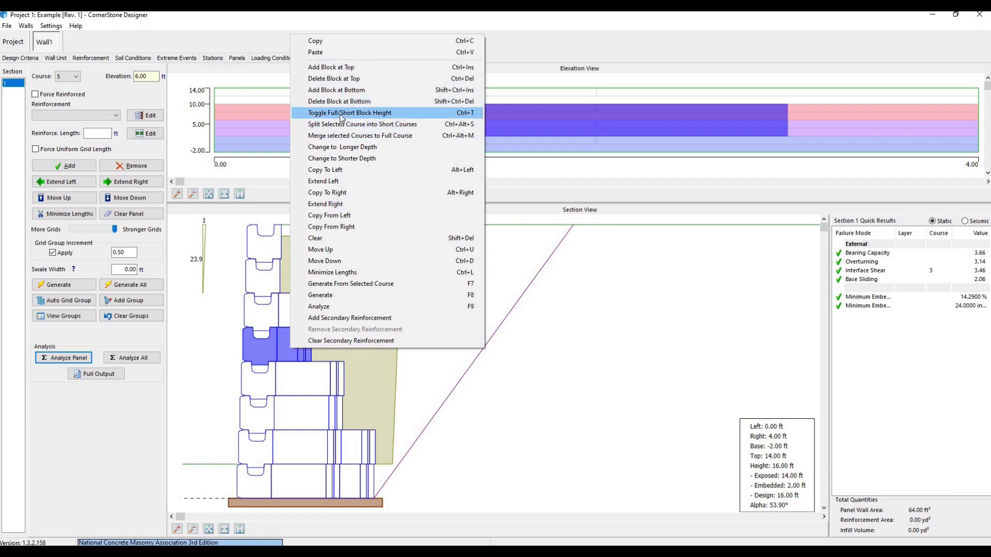
click(341, 148)
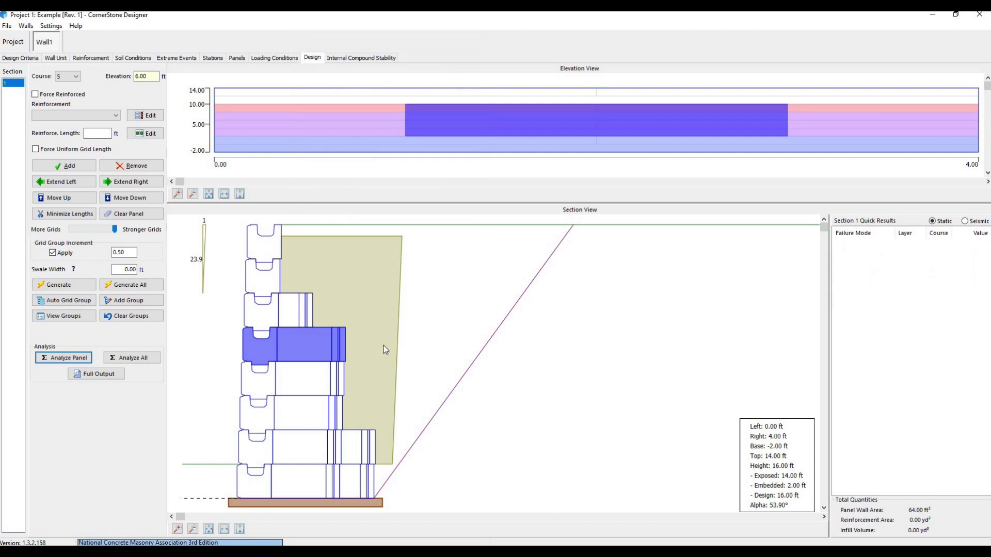
click(79, 359)
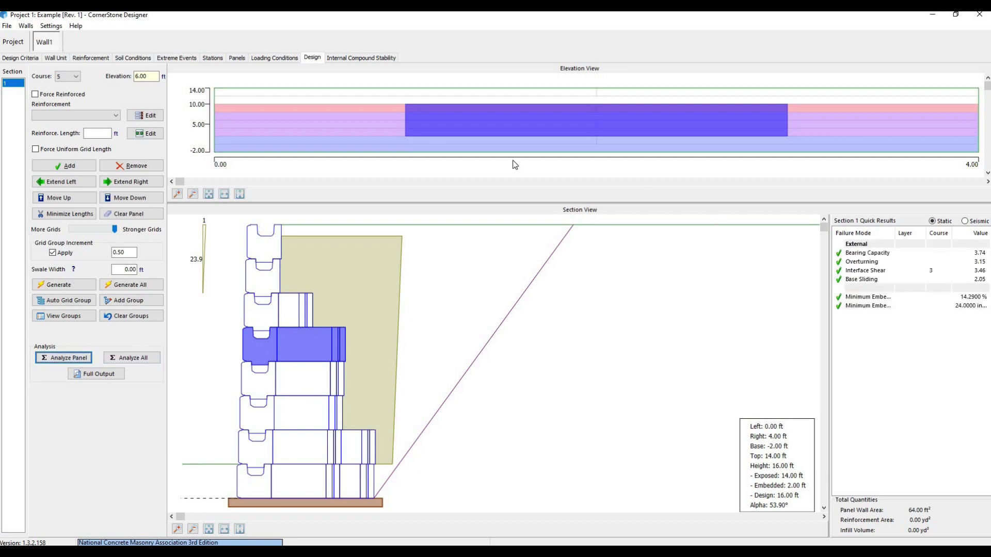